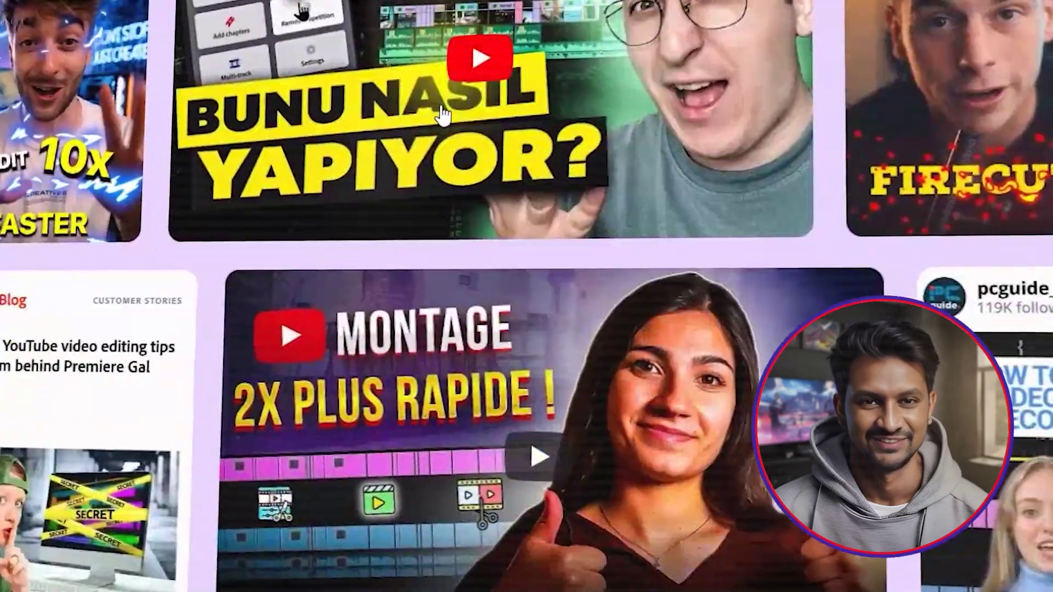
scroll(438, 115, down, 4)
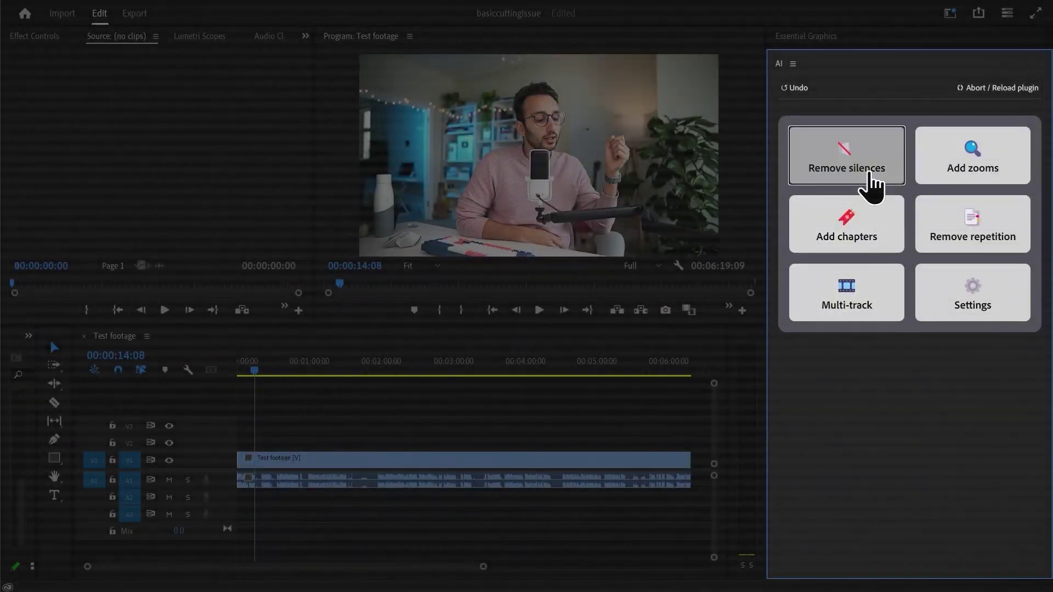
Run FireCut's Remove silences, delete the Introduction chapter, and preview Remove filler words
click(872, 187)
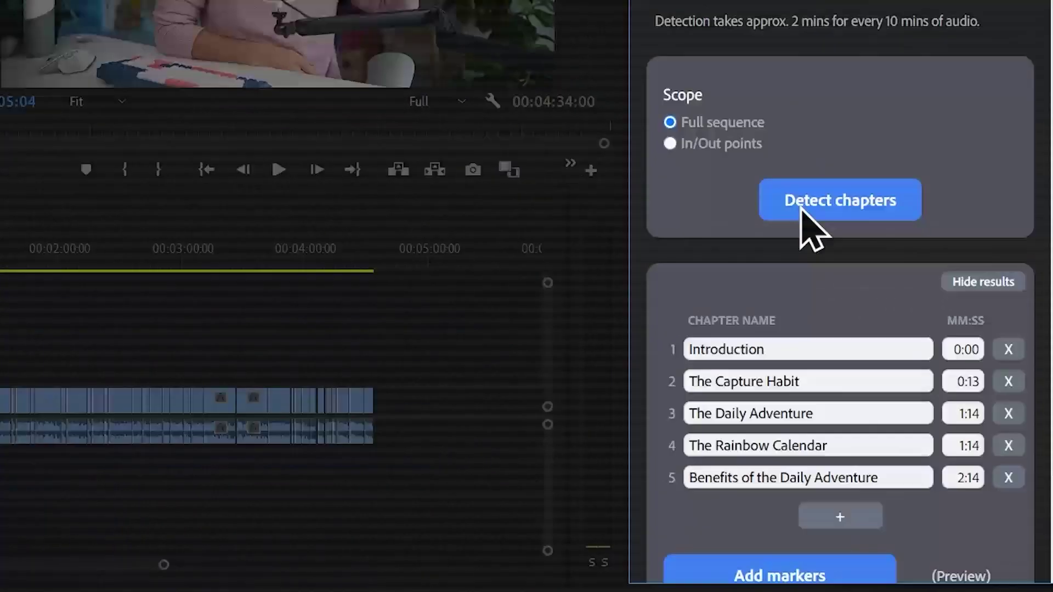
click(1006, 310)
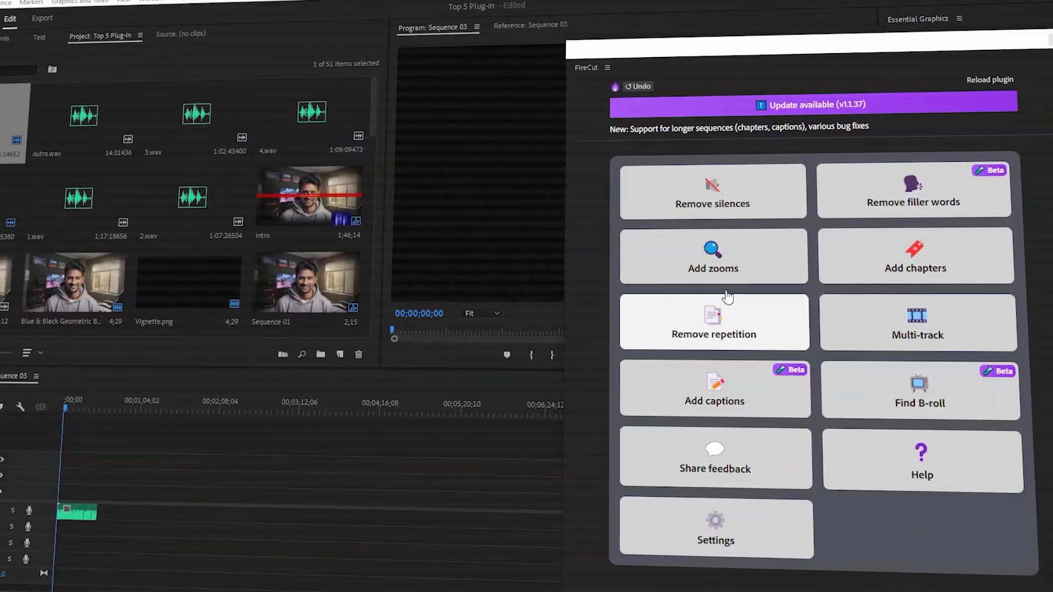
click(897, 209)
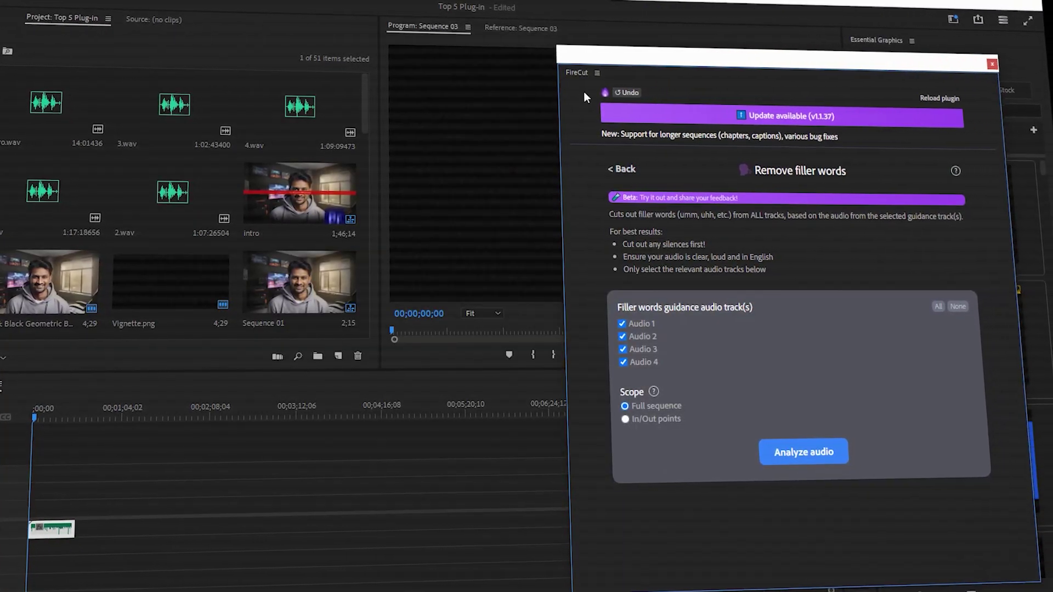
click(622, 170)
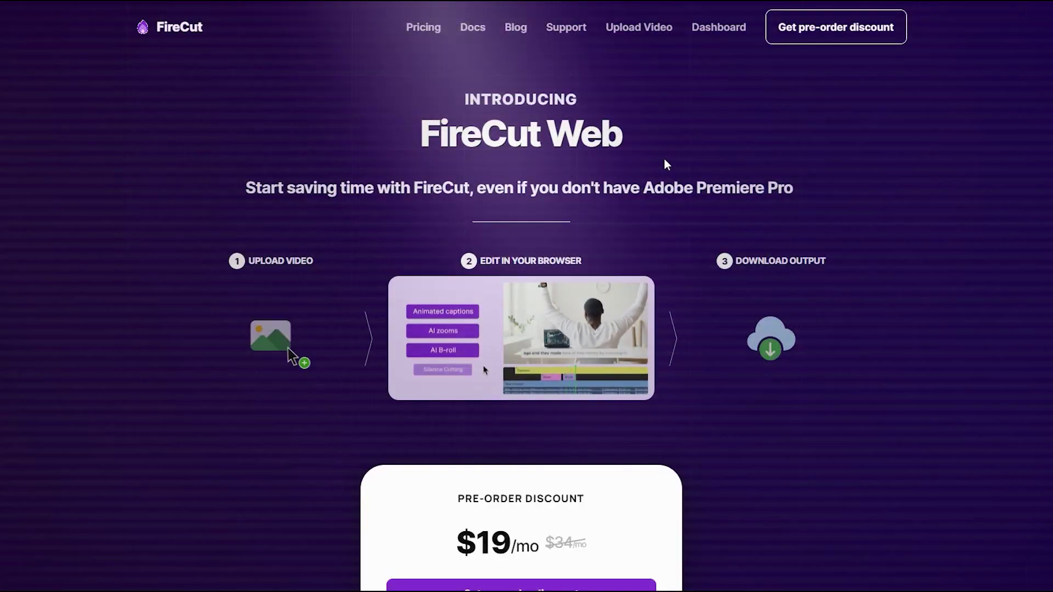
scroll(665, 160, down, 5)
scroll(665, 160, down, 4)
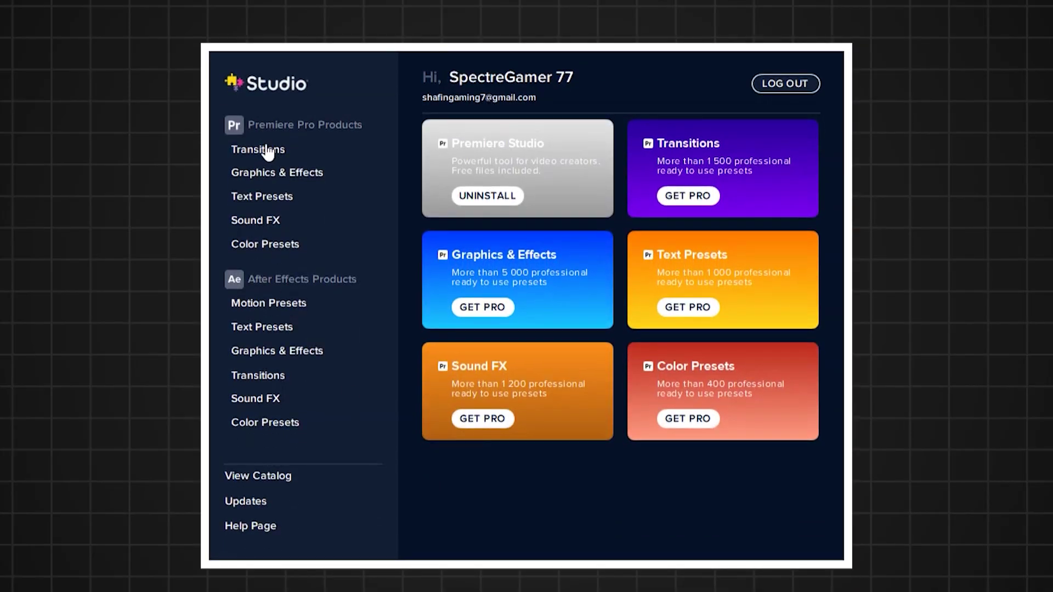
Browse the Transitions, Graphics & Effects, Text Presets, Sound FX and Color Presets pages
click(268, 153)
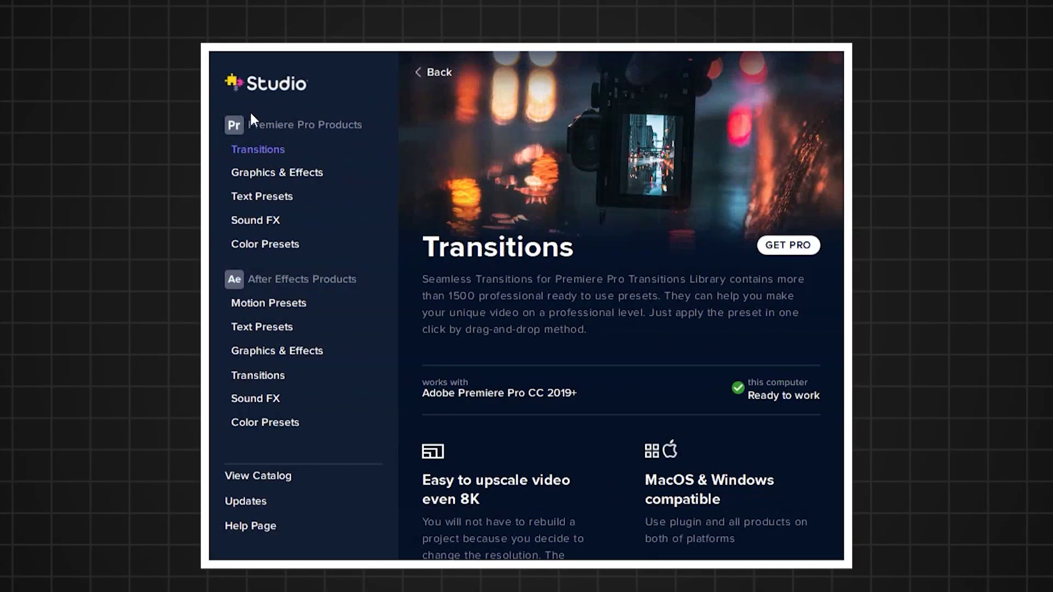
click(274, 175)
click(264, 198)
click(262, 221)
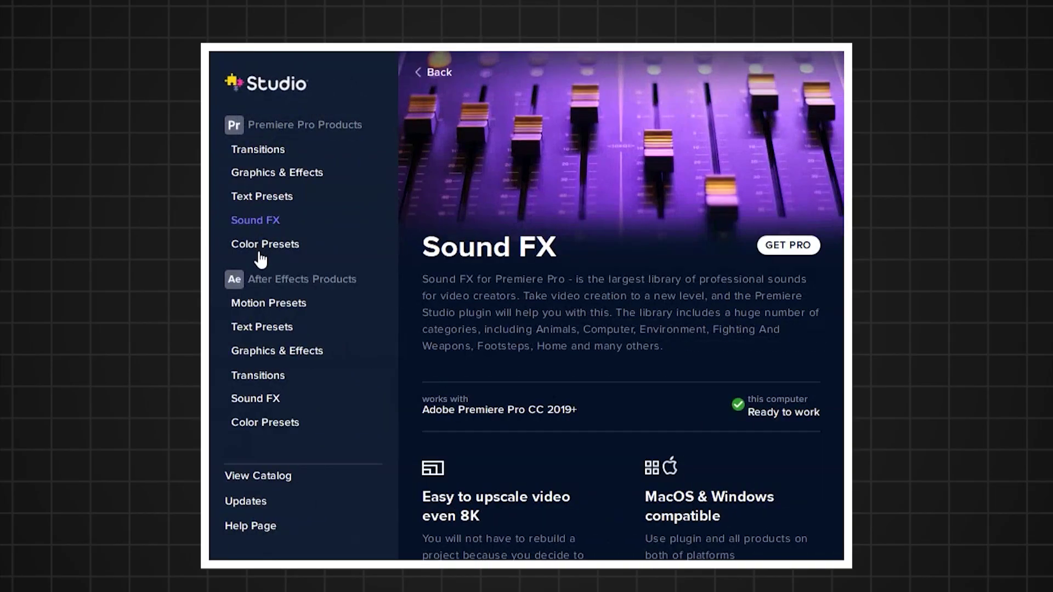
click(262, 244)
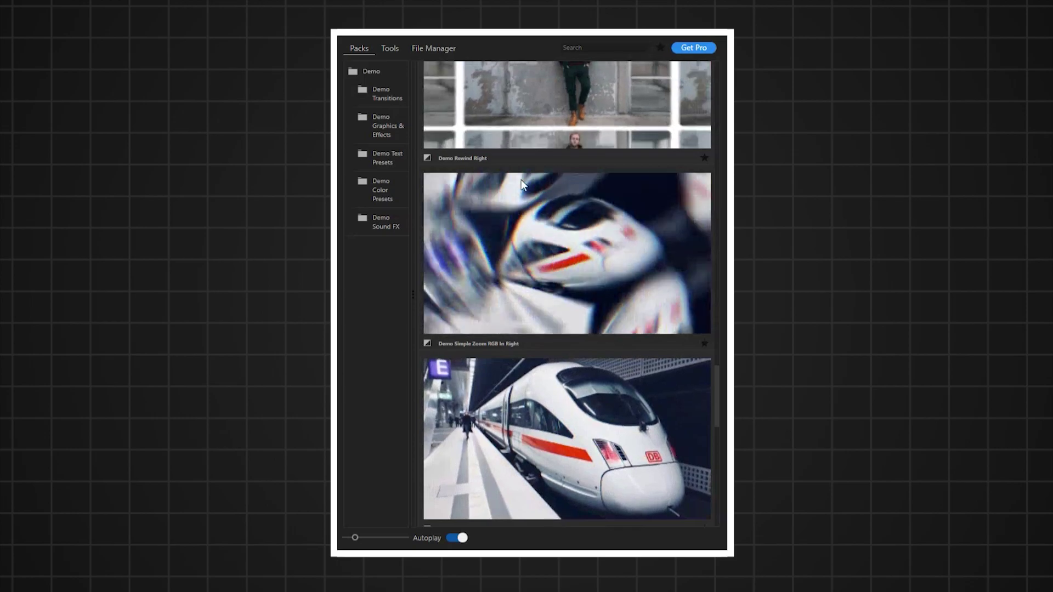
scroll(503, 202, down, 5)
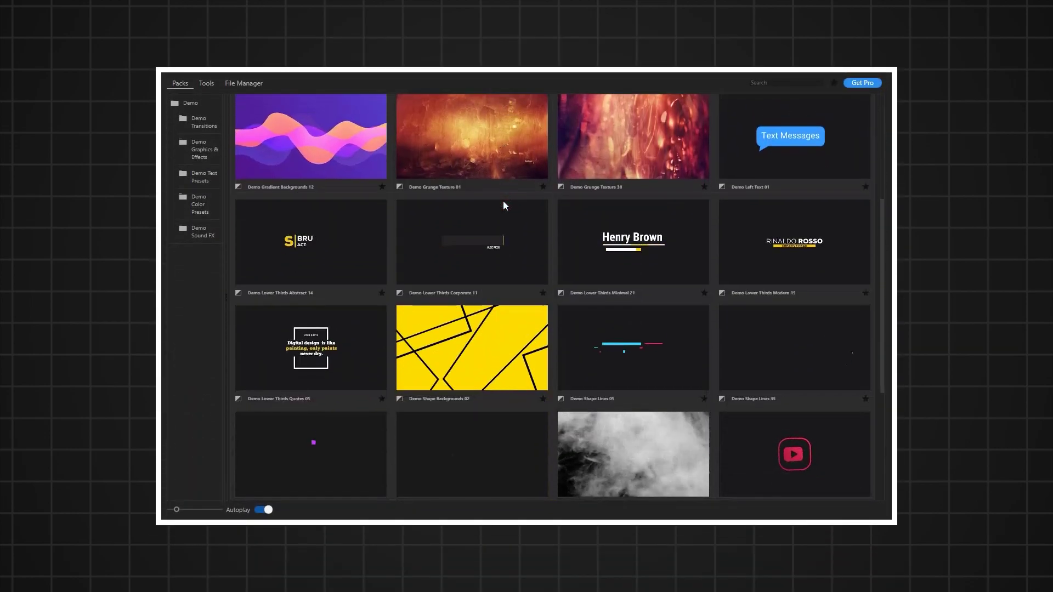
scroll(442, 259, down, 2)
scroll(528, 269, down, 2)
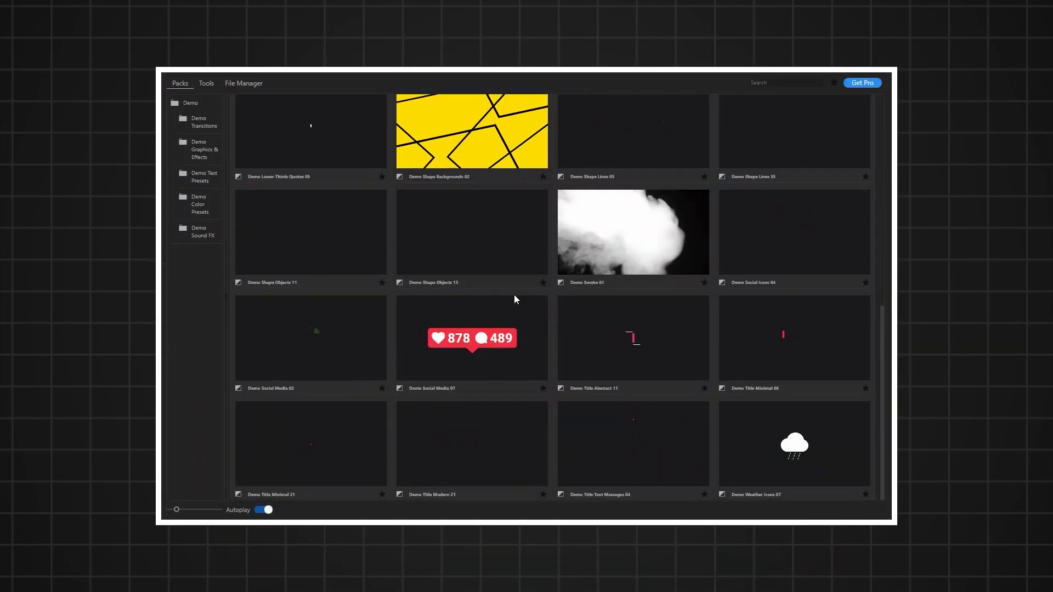
scroll(515, 295, up, 1)
scroll(305, 210, down, 3)
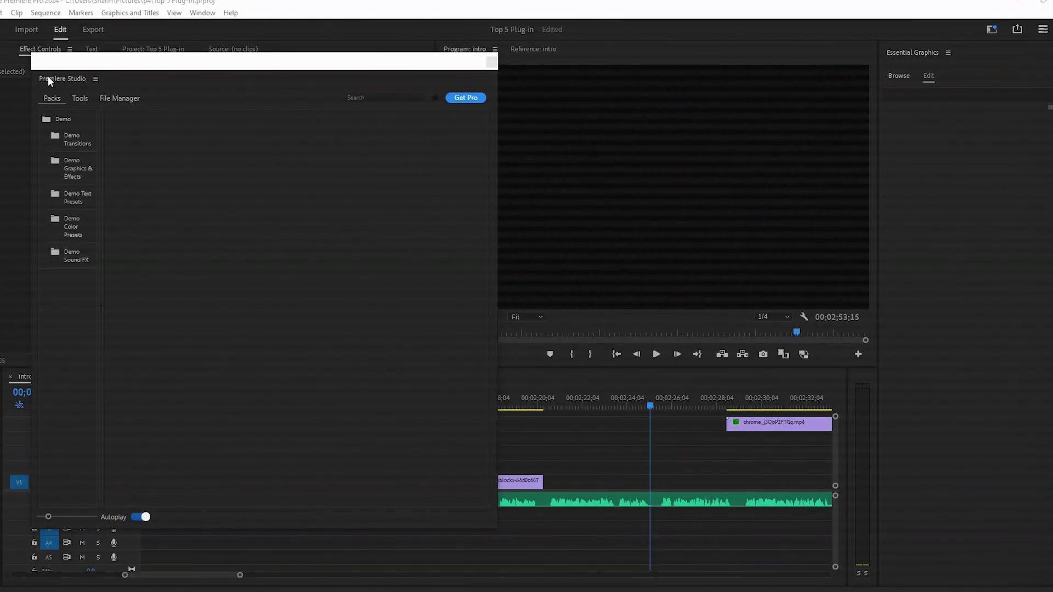
In Premiere Studio, select Demo Glow 01, then view the Demo Text Presets and Demo Sound FX packs
click(72, 136)
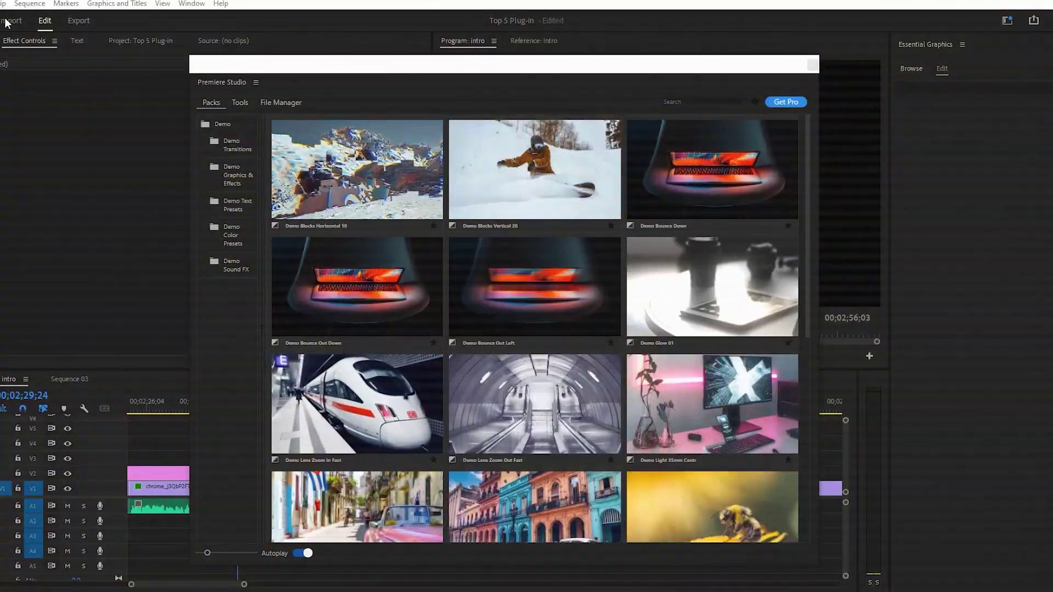
click(660, 304)
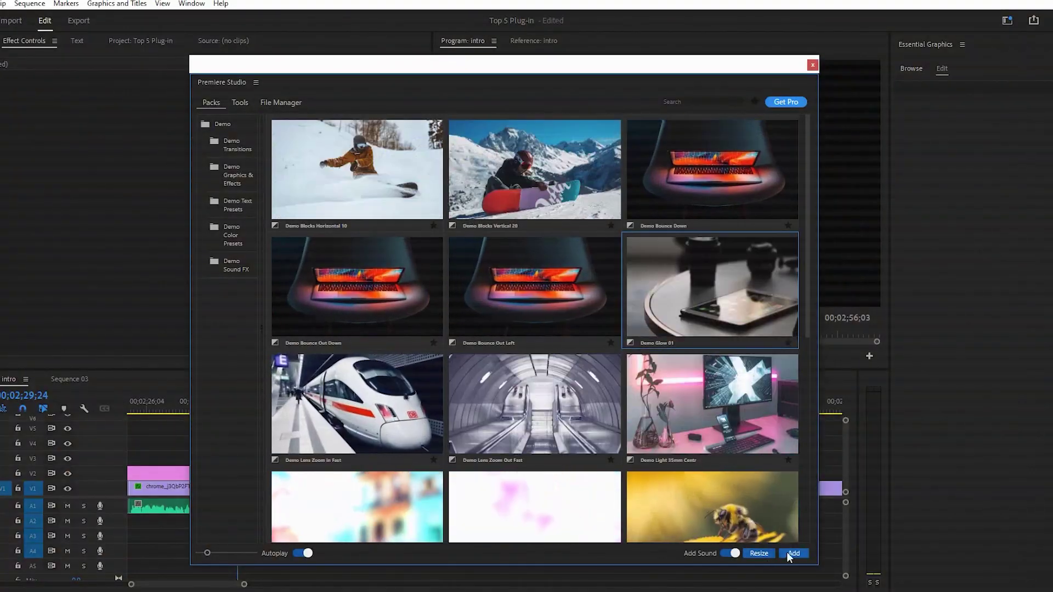
scroll(326, 383, down, 3)
click(226, 170)
click(232, 231)
click(223, 206)
click(233, 265)
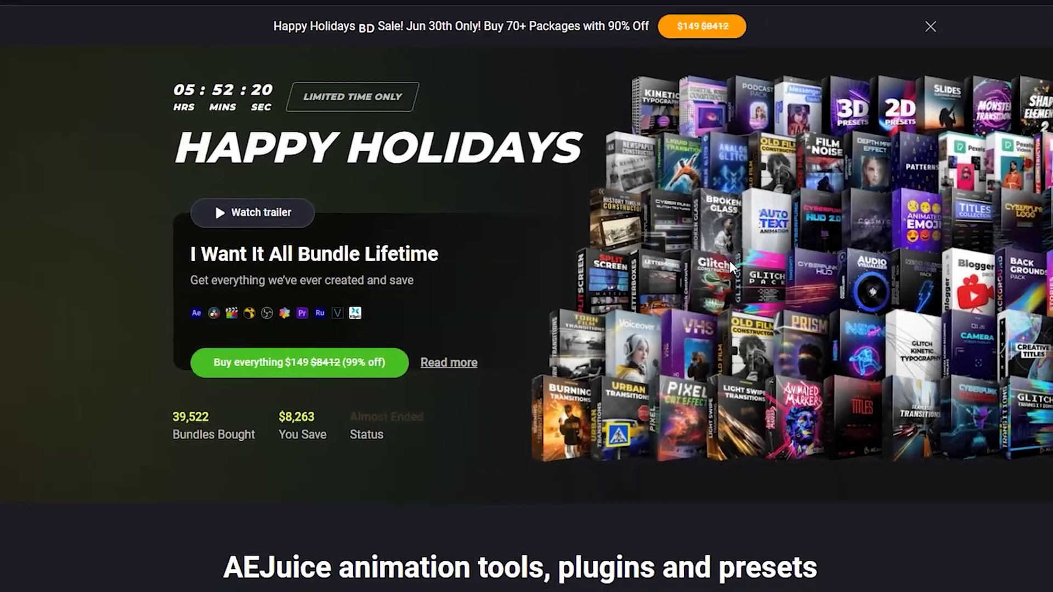
scroll(729, 261, down, 3)
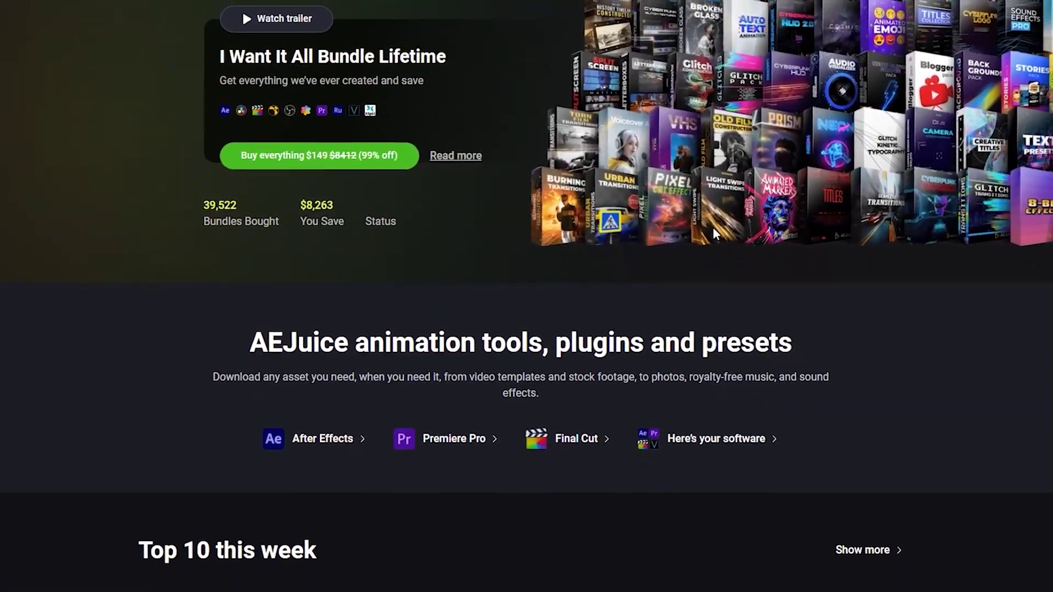
scroll(713, 227, down, 3)
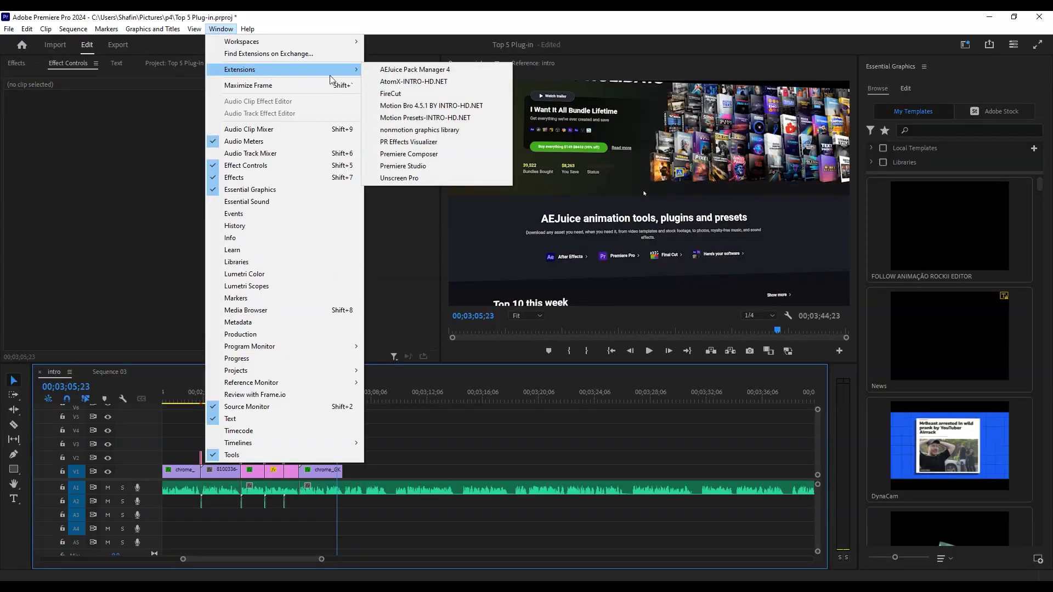
In AEJuice Pack Manager 4, view Starter Pack, check Hi-Tech sound effects, then return
click(406, 71)
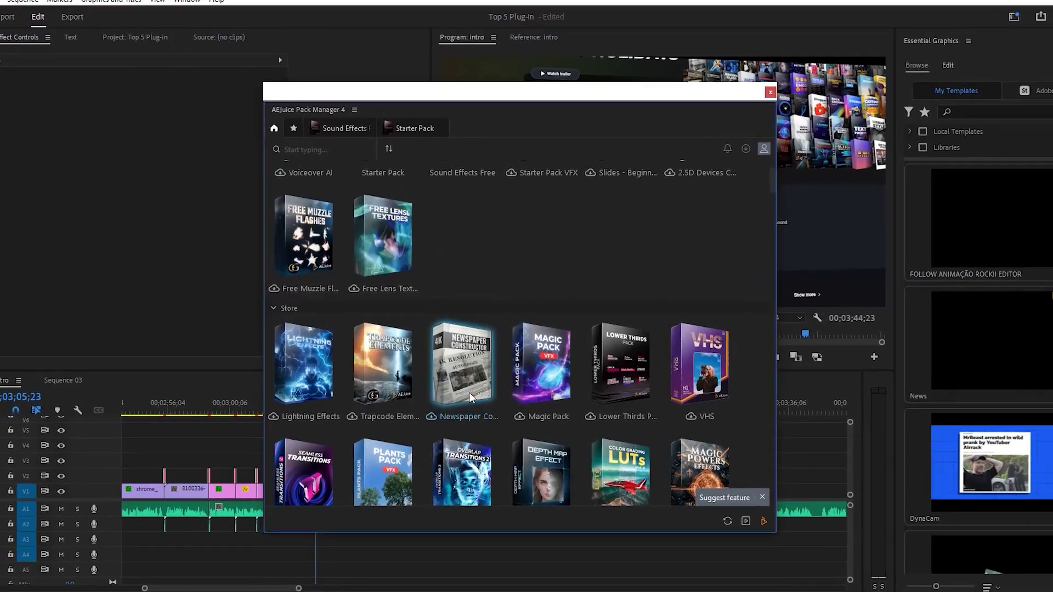
scroll(411, 419, down, 3)
scroll(445, 399, down, 3)
scroll(488, 406, down, 3)
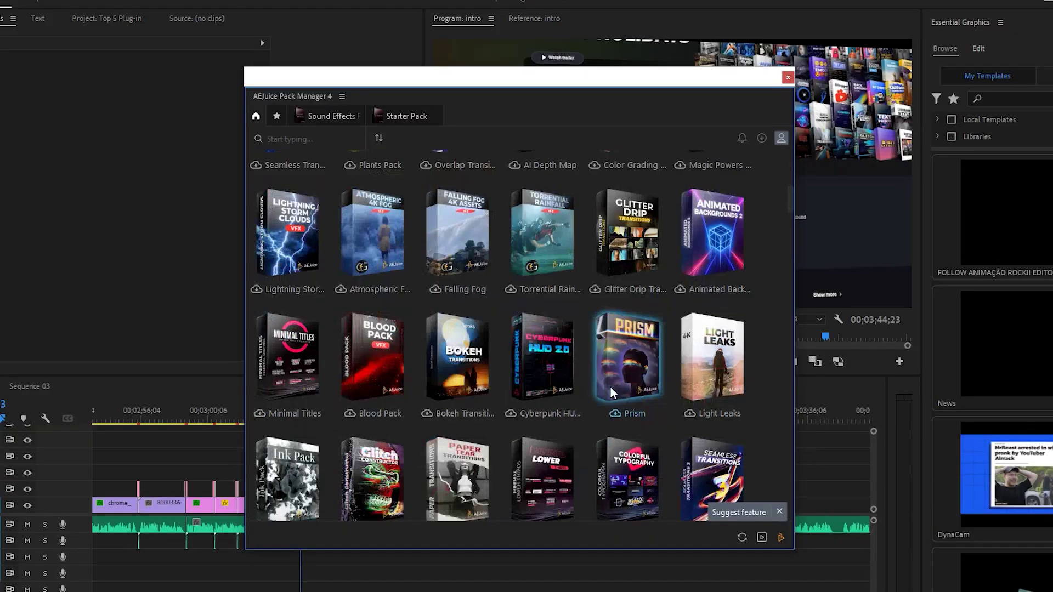
scroll(633, 382, down, 3)
scroll(597, 395, down, 3)
scroll(597, 393, down, 2)
scroll(455, 386, down, 1)
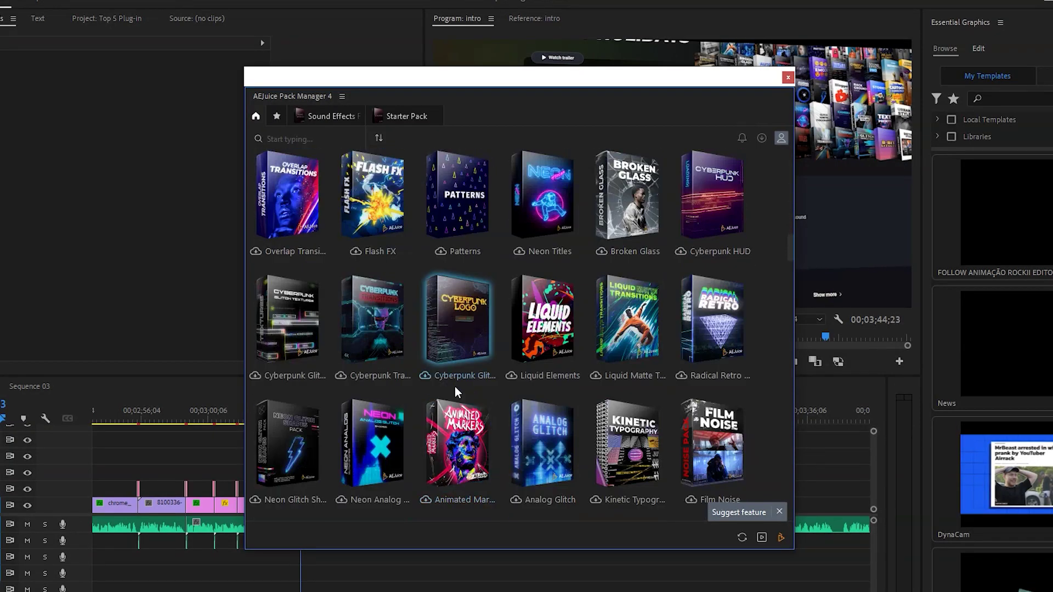
scroll(456, 386, down, 2)
click(397, 119)
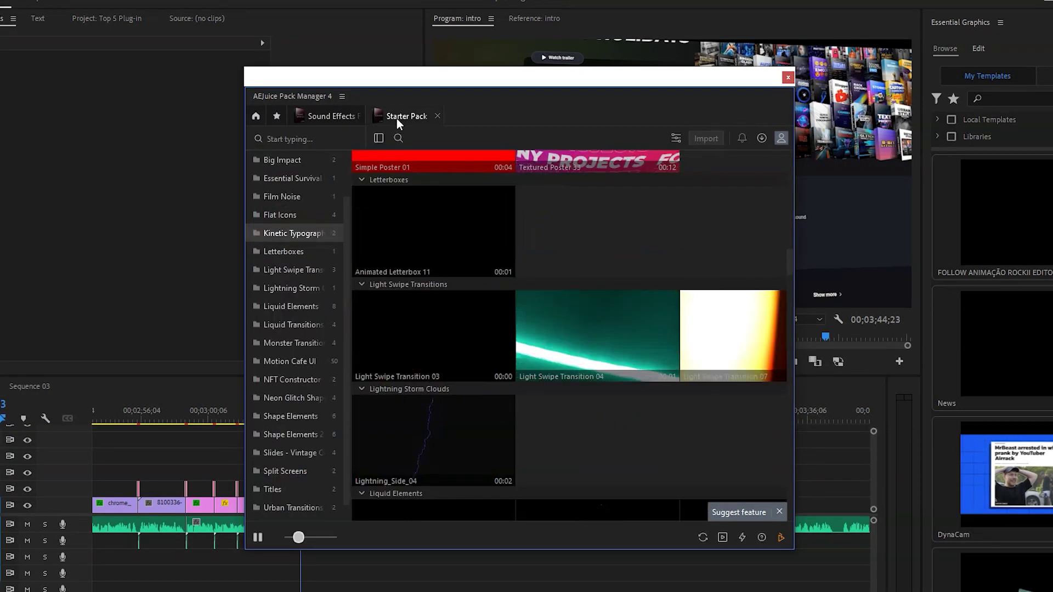
scroll(483, 315, down, 3)
scroll(482, 317, down, 3)
click(333, 117)
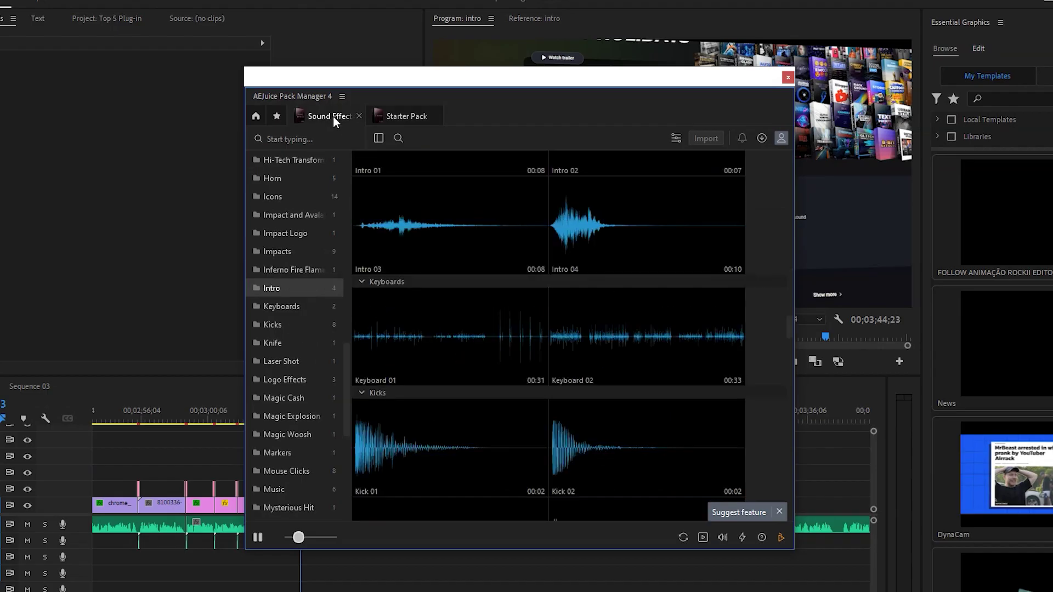
click(282, 200)
scroll(461, 294, up, 5)
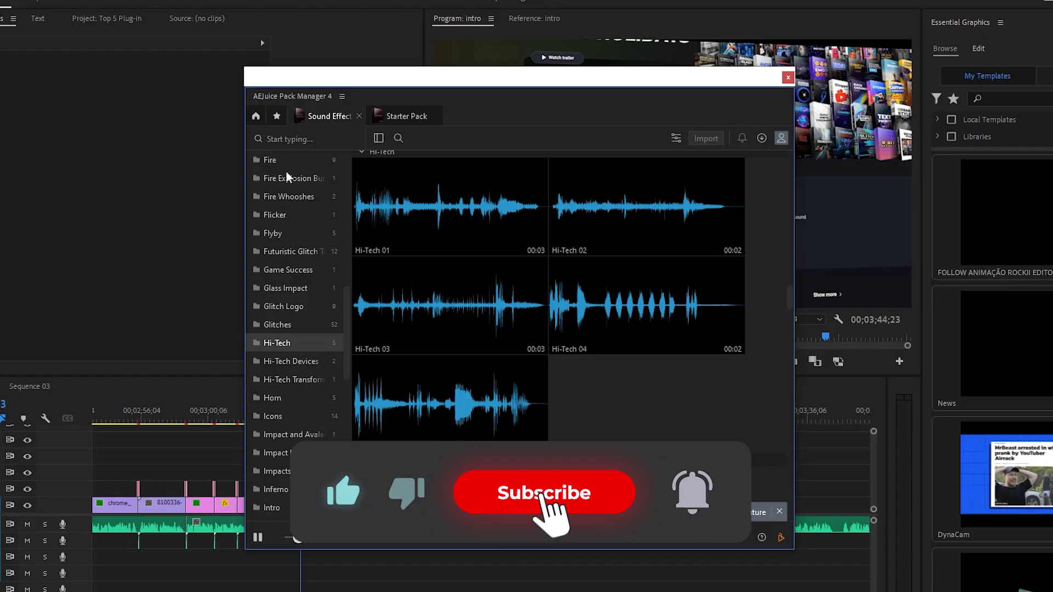
click(414, 117)
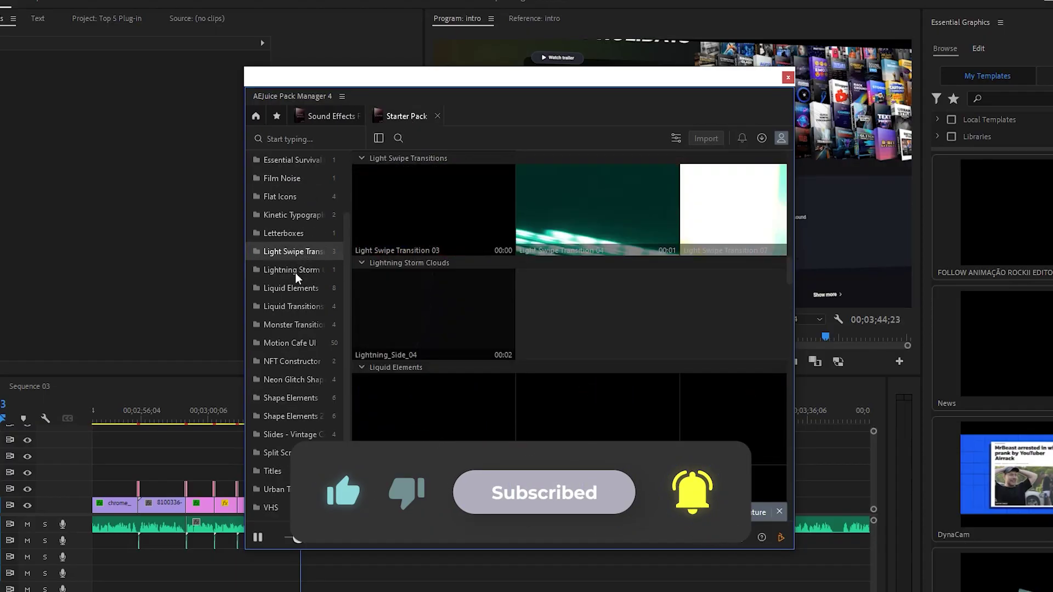
Jump to the Shape Elements, vintage slides, Split Screens and Urban Transitions clips
click(288, 398)
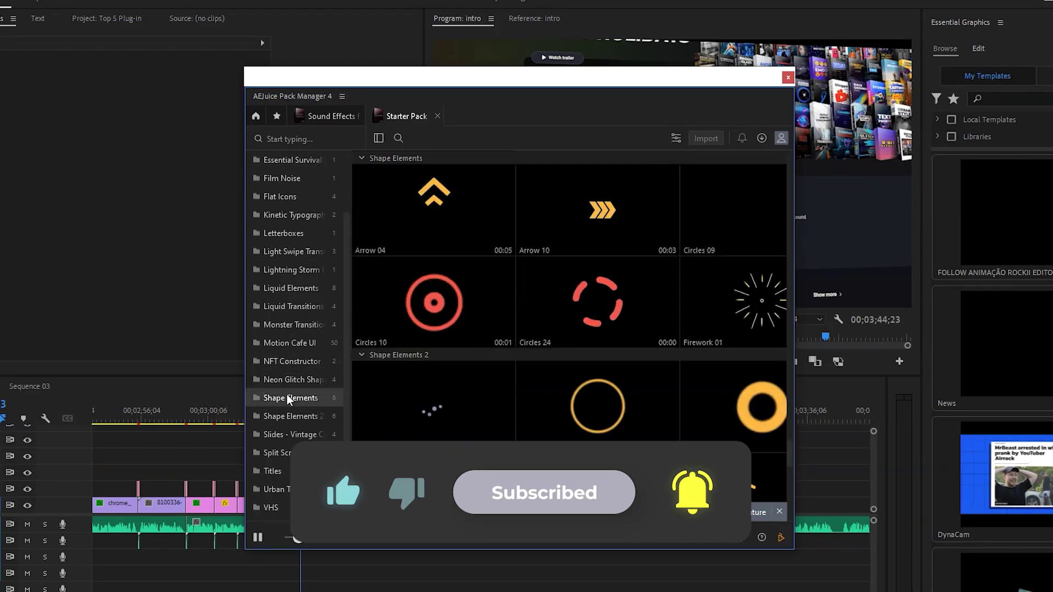
click(287, 436)
click(287, 454)
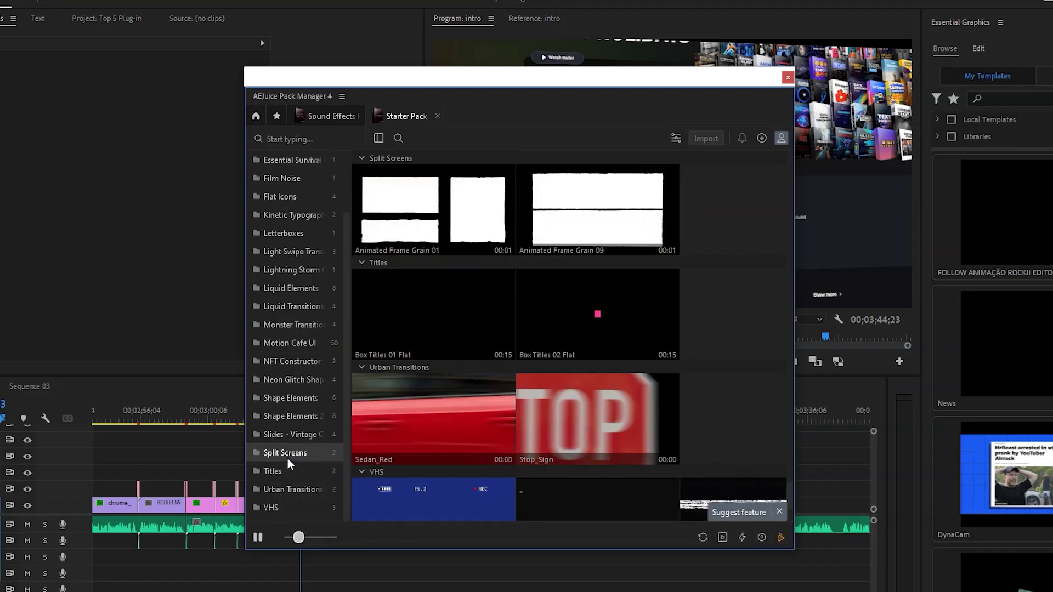
click(287, 487)
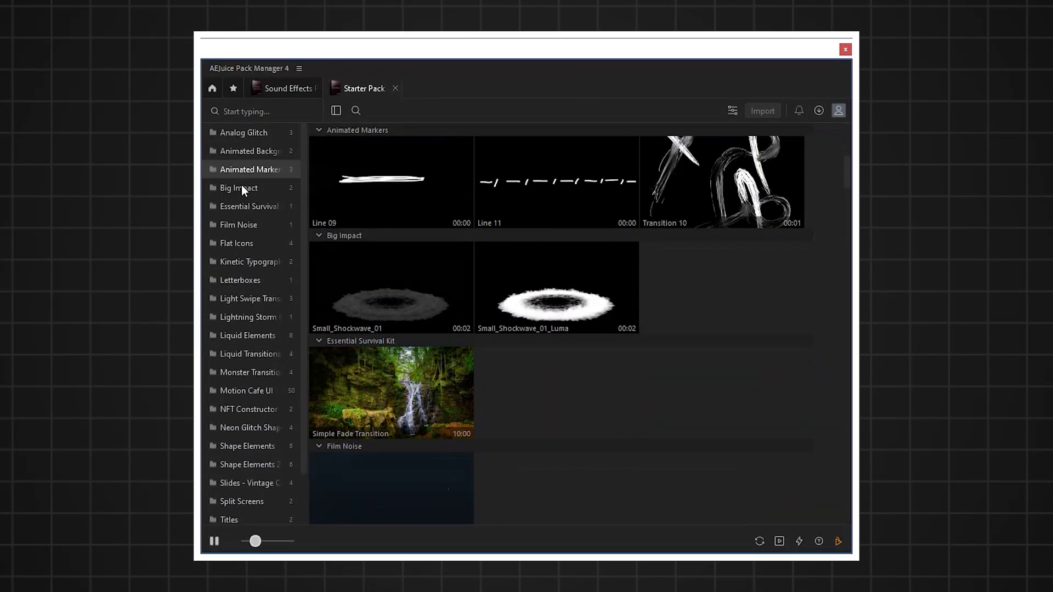
Browse Big Impact, Essential Survival Kit, Film Noise, Flat Icons, Kinetic Typography and Light Swipe Transitions
click(241, 186)
click(244, 207)
click(246, 224)
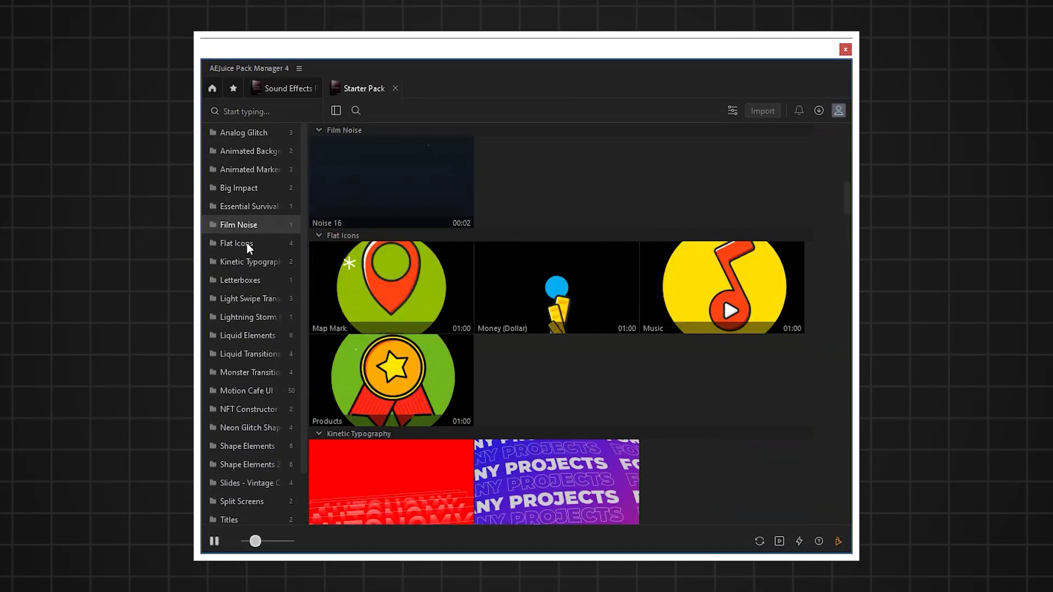
click(248, 244)
click(251, 263)
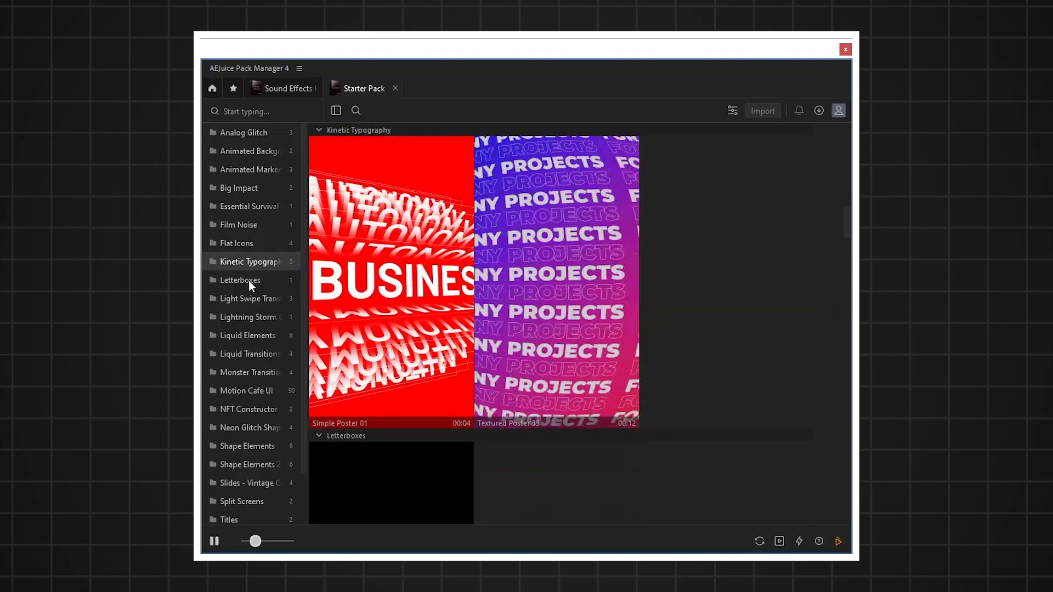
click(249, 281)
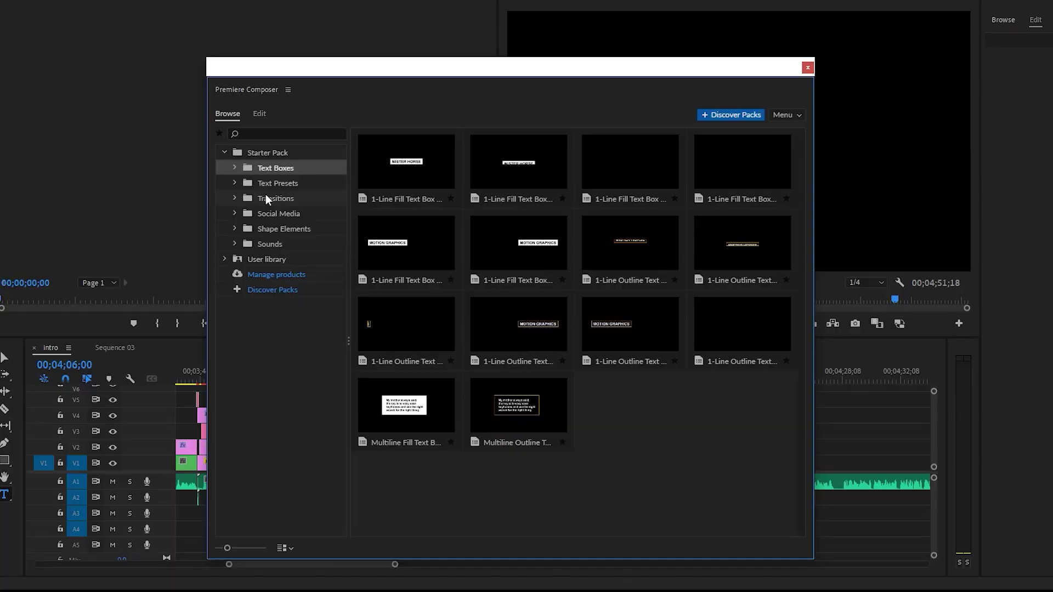
View the Starter Pack Transitions templates, then the Social Media templates
click(266, 194)
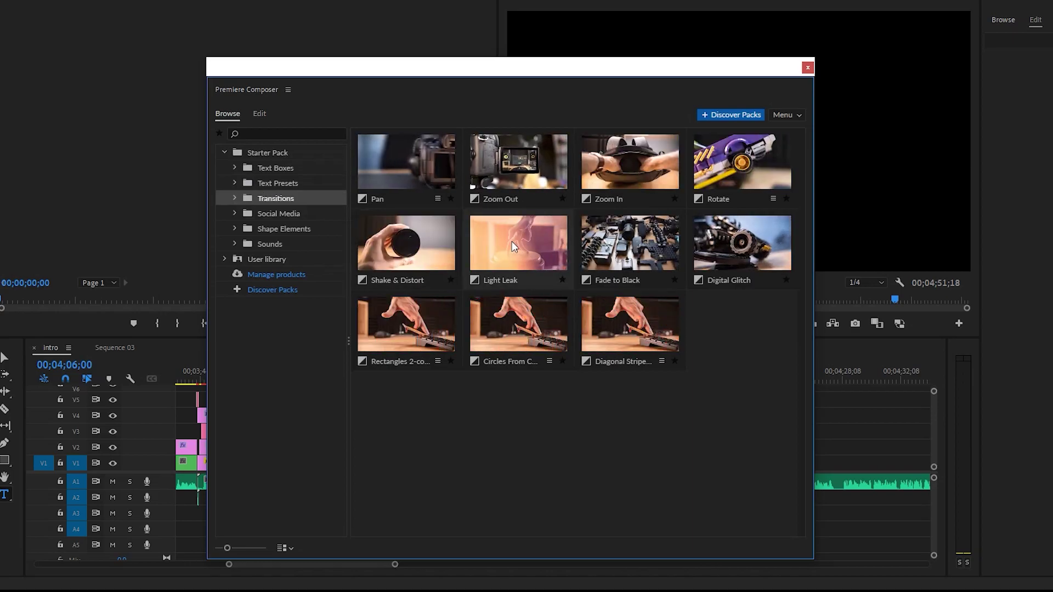
click(283, 215)
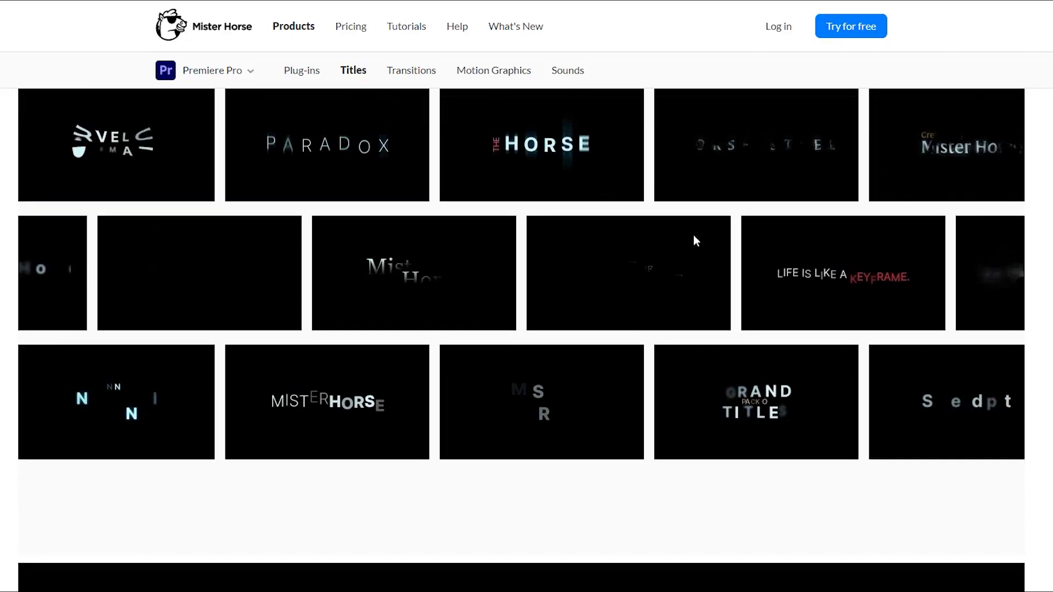
scroll(305, 329, down, 5)
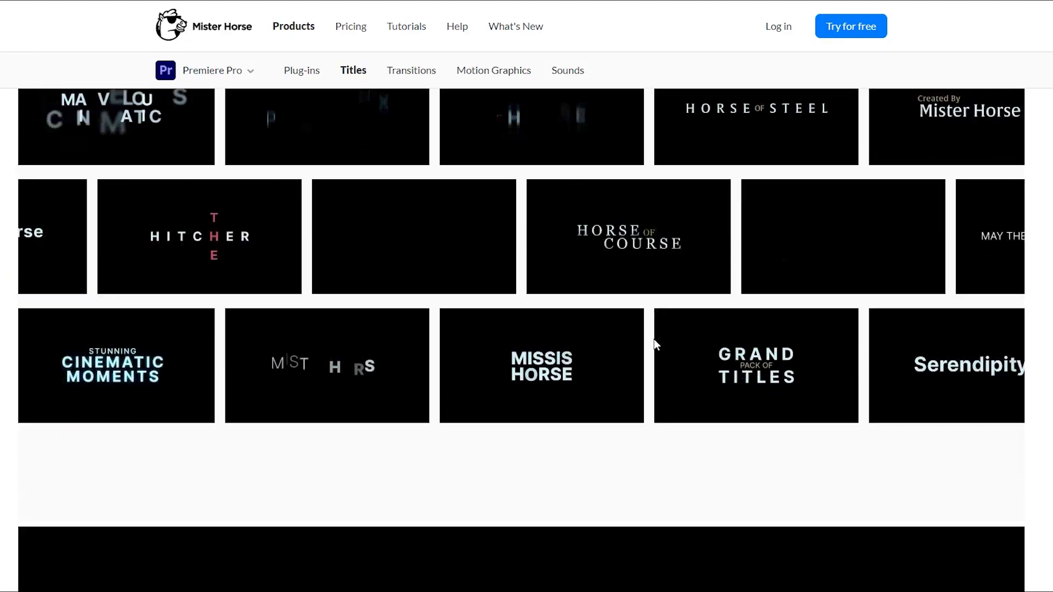
scroll(773, 350, down, 2)
scroll(774, 350, down, 3)
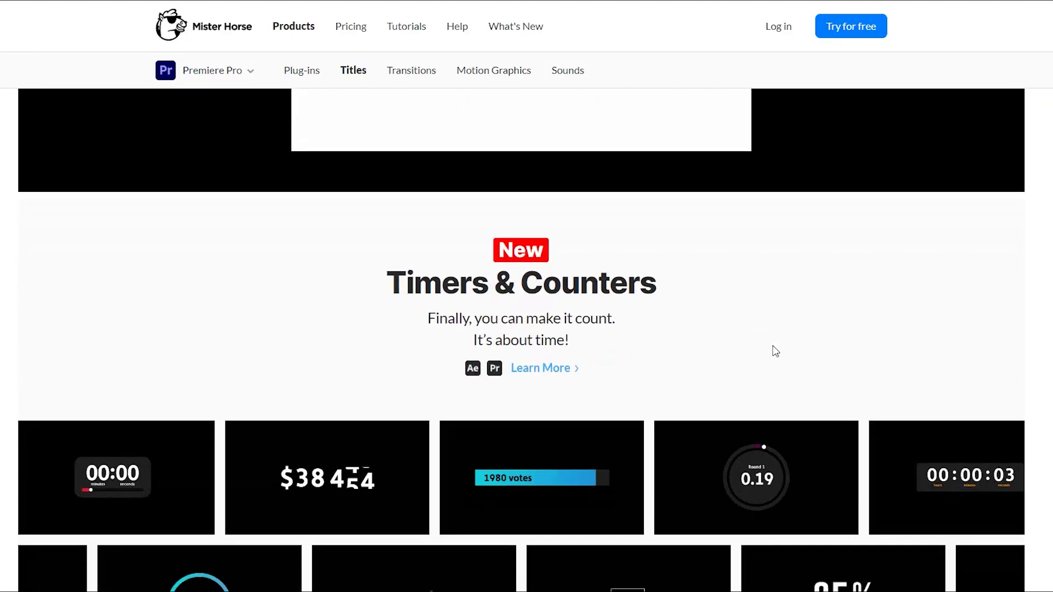
scroll(774, 351, down, 2)
scroll(665, 294, down, 2)
scroll(794, 305, down, 1)
scroll(559, 326, down, 4)
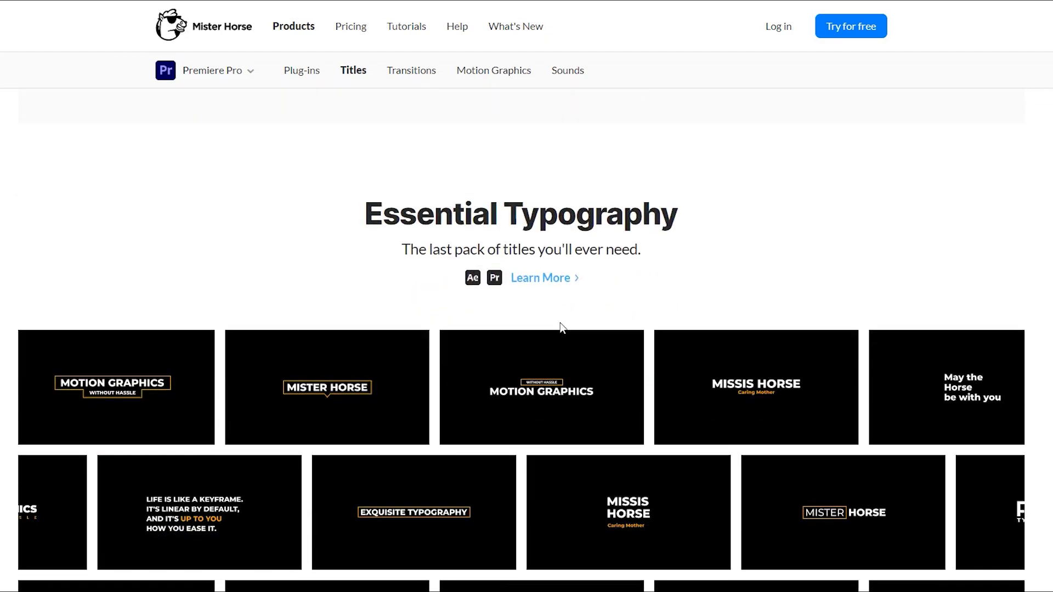
scroll(398, 336, down, 5)
scroll(320, 320, down, 4)
scroll(875, 345, down, 5)
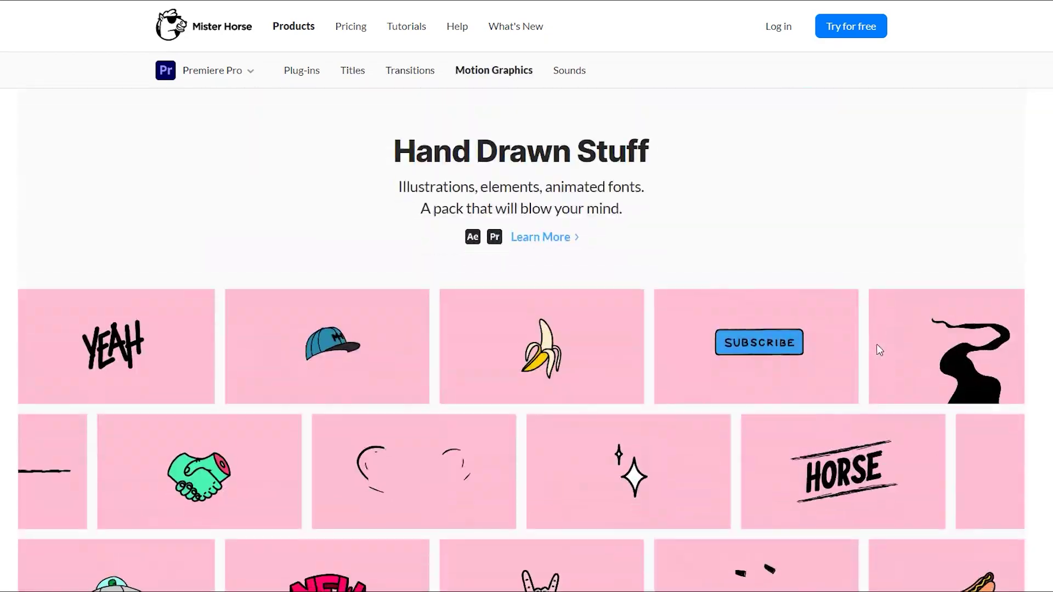
scroll(872, 344, down, 4)
scroll(873, 337, down, 3)
scroll(873, 337, down, 5)
scroll(623, 329, down, 5)
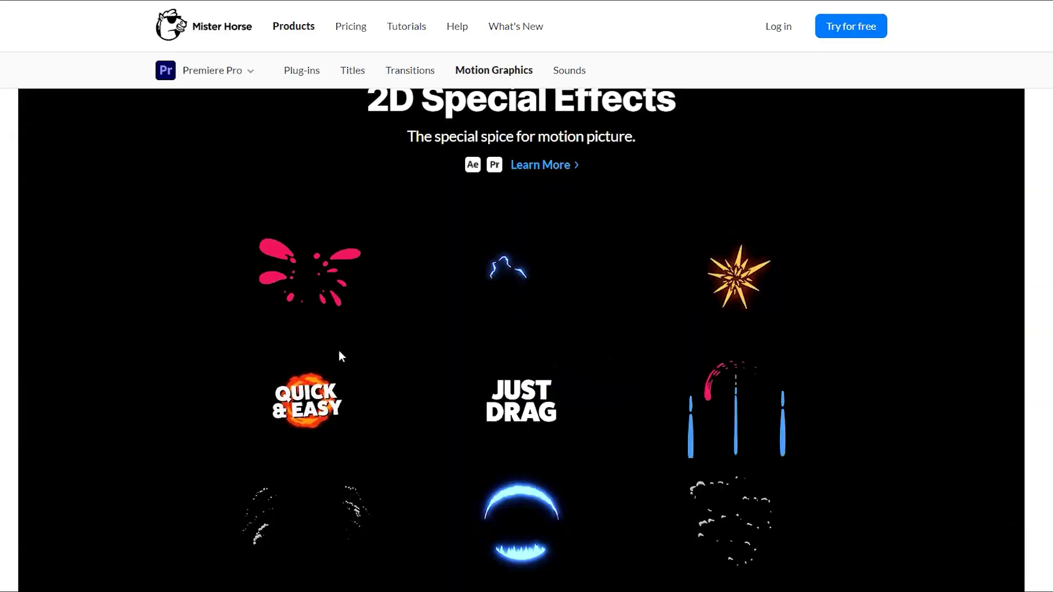
scroll(339, 350, down, 6)
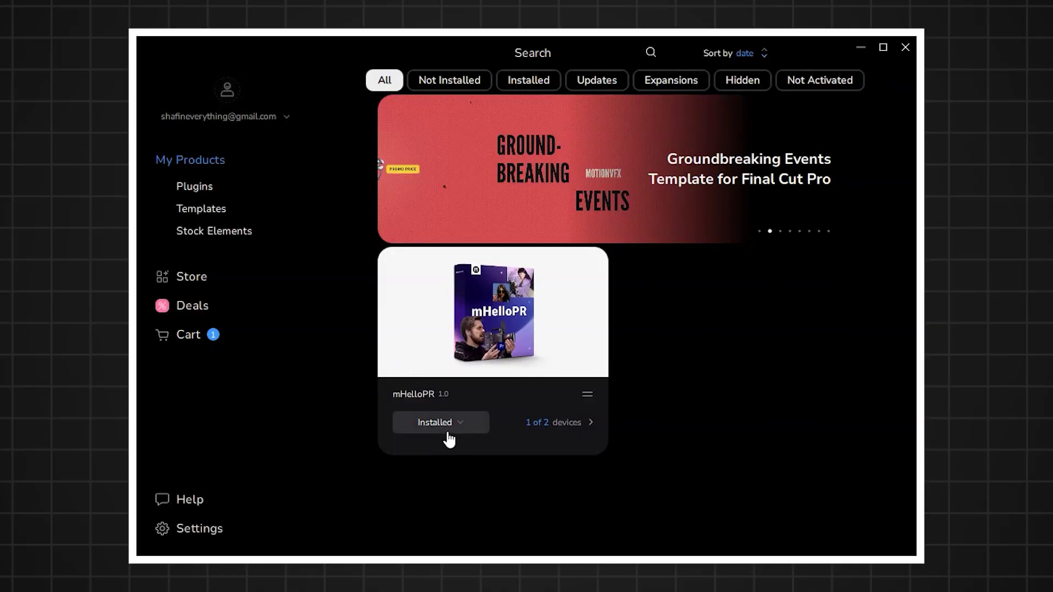
Filter the MotionVFX list by Not Installed, then by Installed to show mHelloPR
click(449, 86)
click(502, 84)
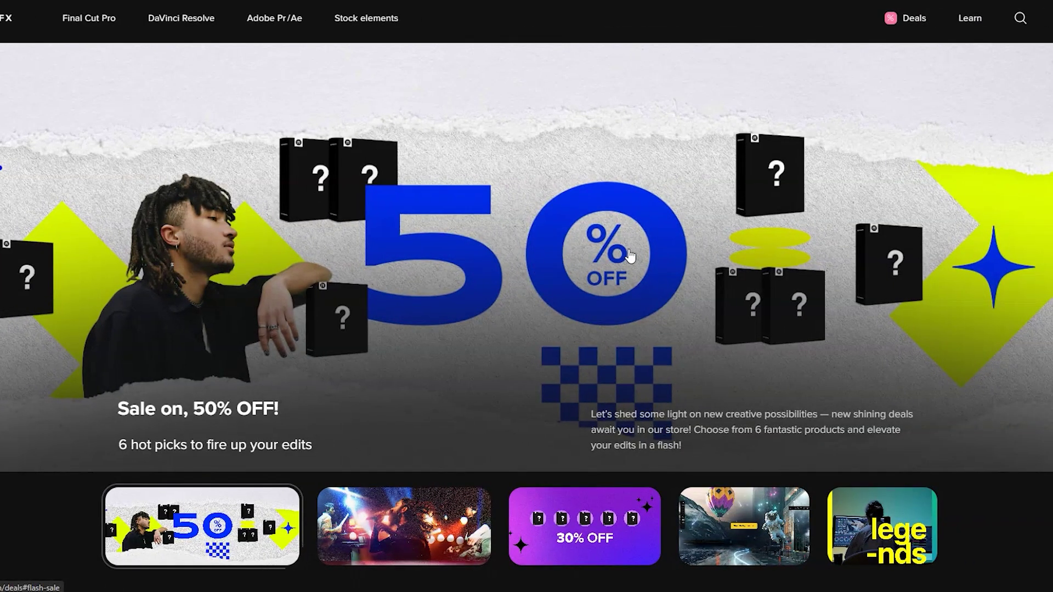
scroll(629, 256, down, 3)
scroll(758, 266, down, 3)
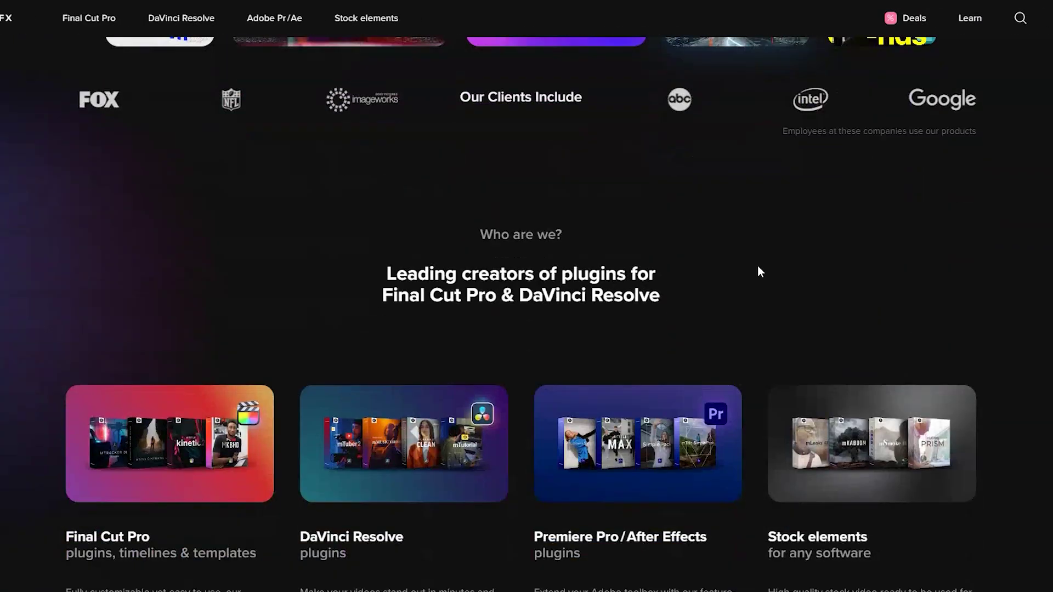
scroll(302, 291, down, 2)
scroll(912, 317, down, 3)
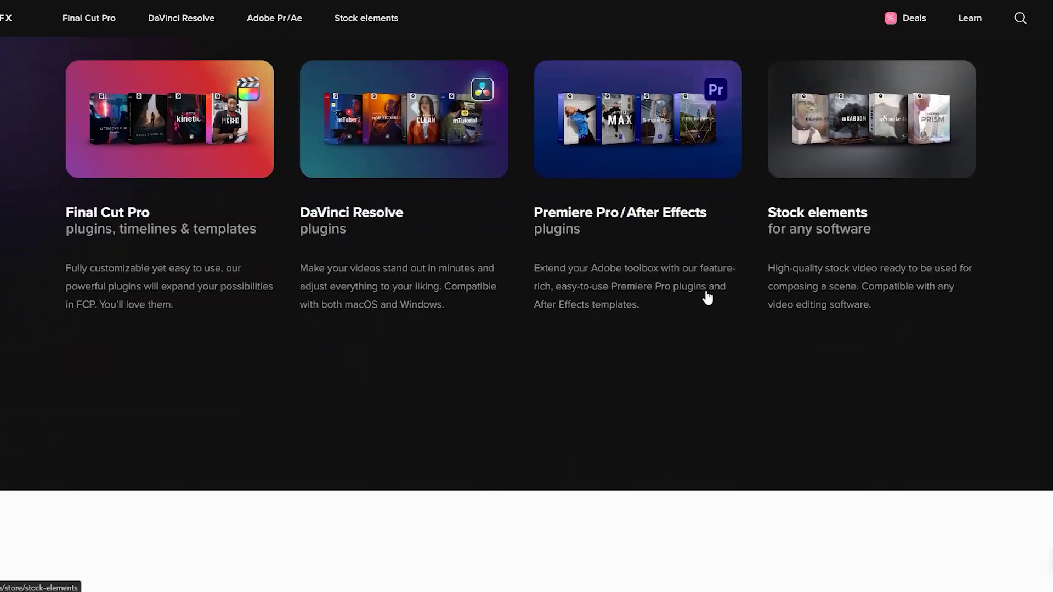